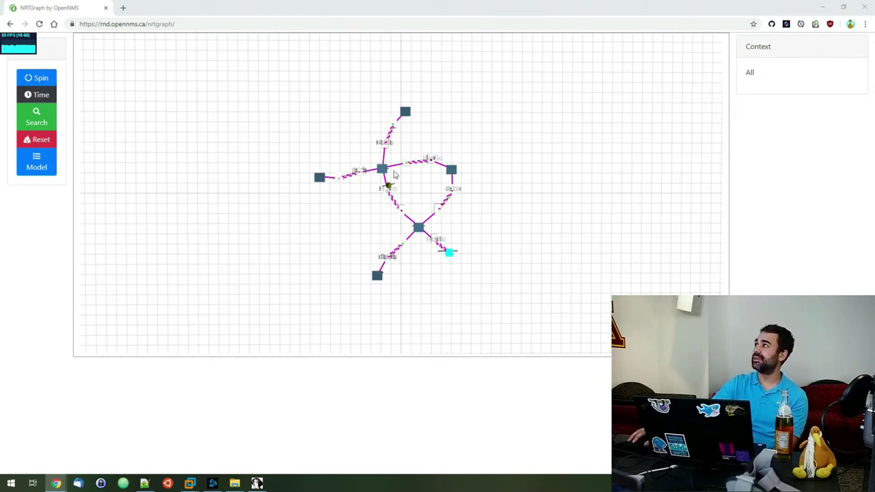
pyautogui.click(388, 186)
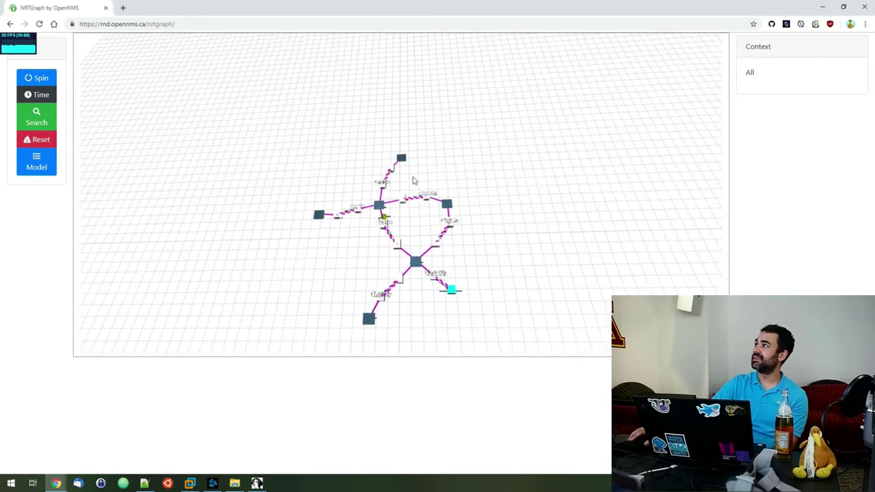
pyautogui.click(421, 247)
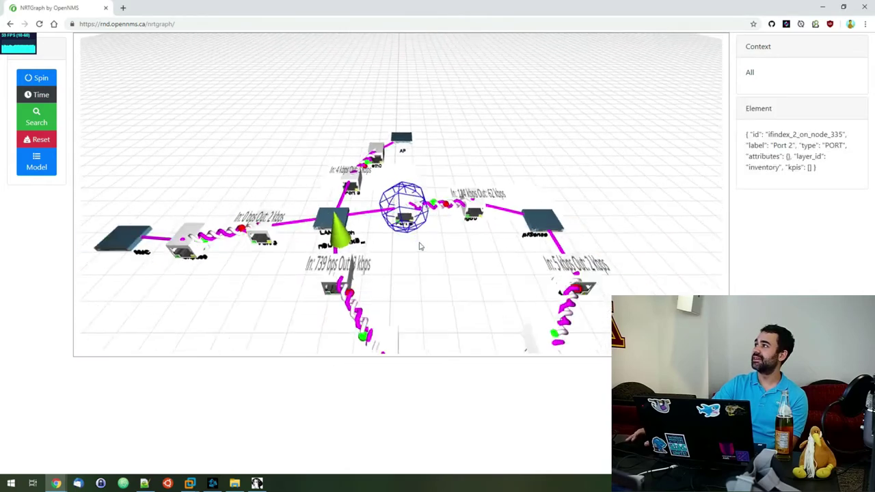
pyautogui.moveTo(433, 247); pyautogui.dragTo(334, 214)
pyautogui.click(334, 214)
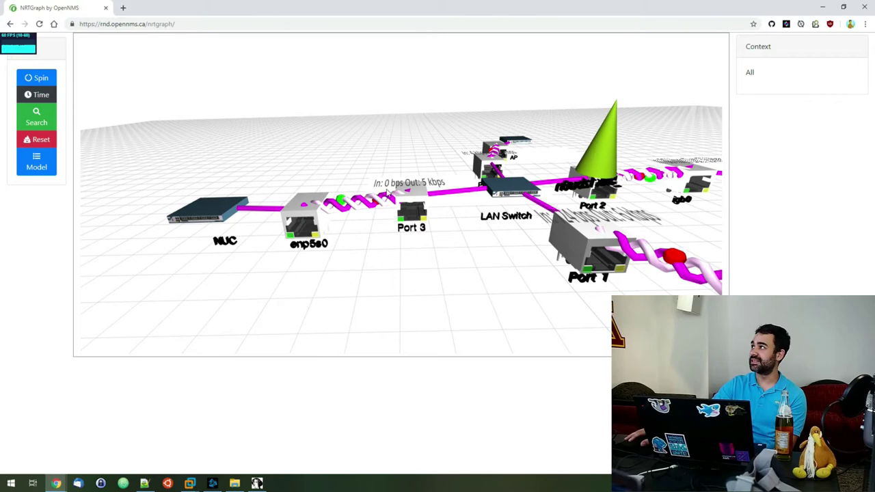
pyautogui.click(411, 212)
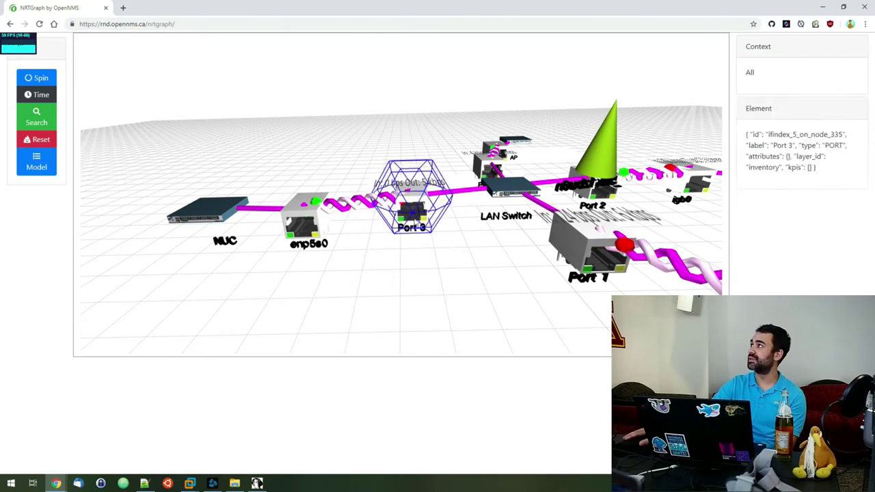
pyautogui.moveTo(498, 225); pyautogui.dragTo(570, 236)
pyautogui.scroll(-5, 496, 231)
pyautogui.click(522, 229)
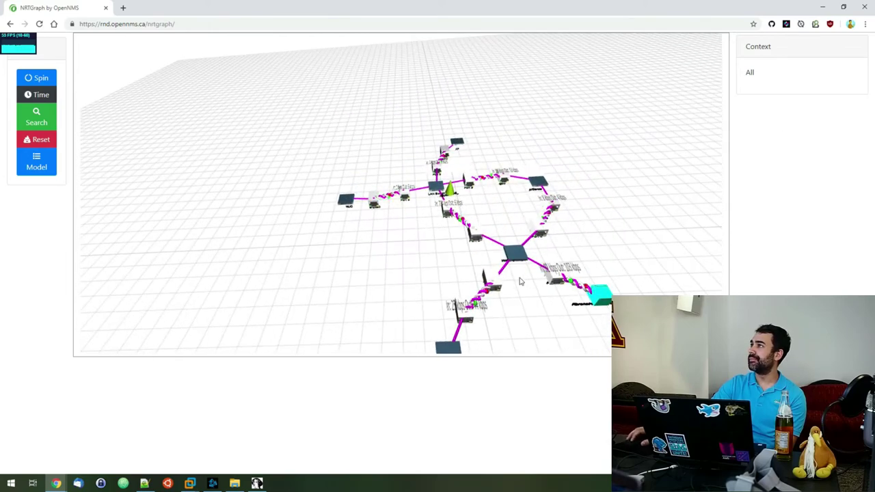
pyautogui.moveTo(518, 277); pyautogui.dragTo(518, 270)
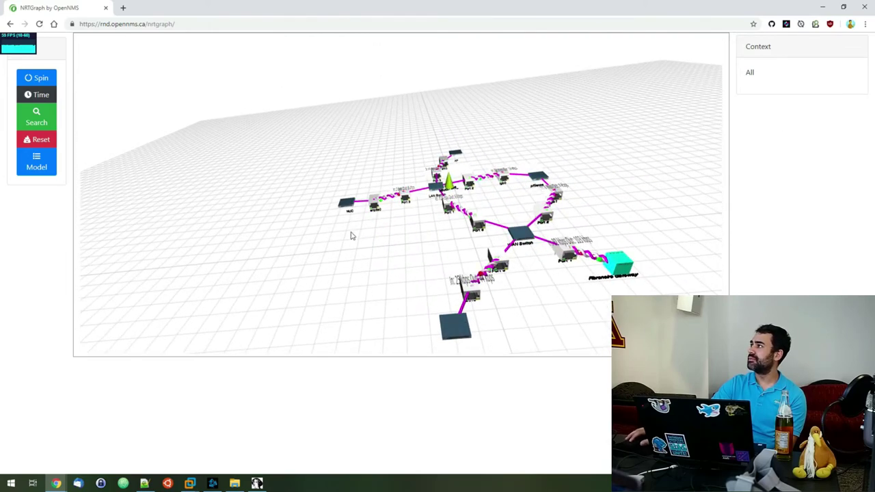
pyautogui.moveTo(351, 236); pyautogui.dragTo(383, 218)
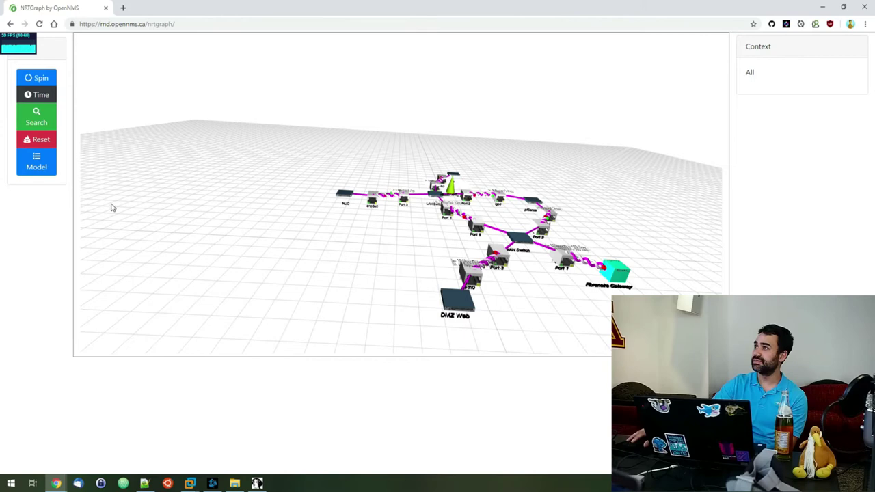
# Show the Model settings and set alarms per vertex to 2.
pyautogui.click(52, 173)
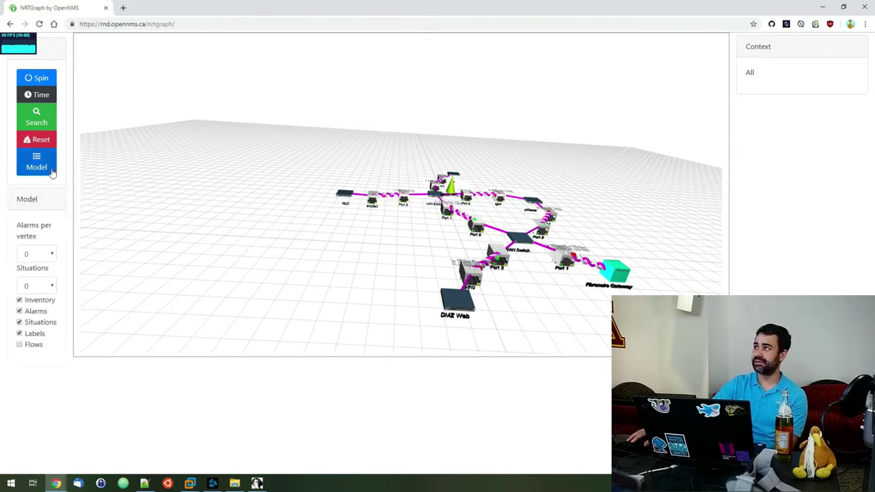
pyautogui.click(39, 256)
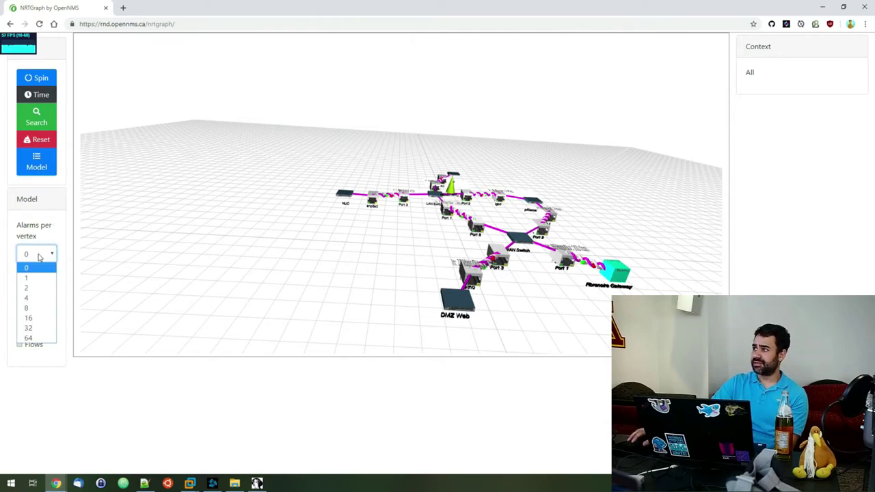
pyautogui.click(36, 290)
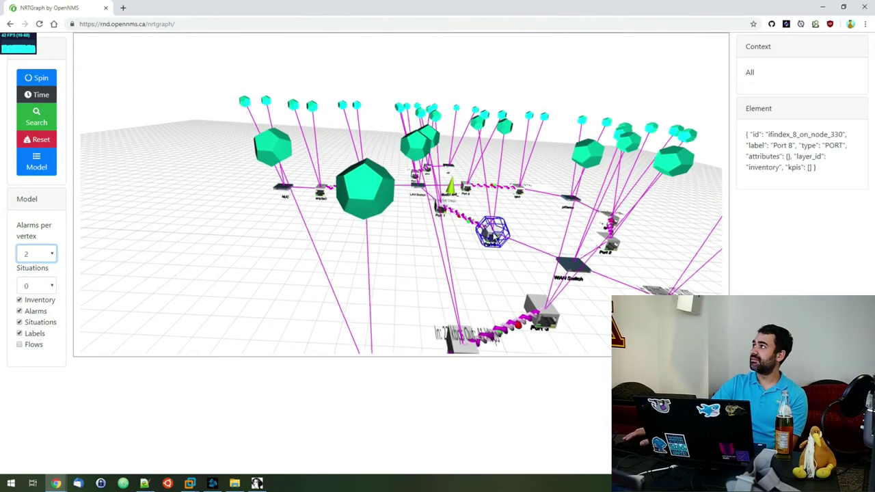
# Raise alarms per vertex from 2 to 8, giving eight-node alarm fans per device.
pyautogui.scroll(3, 520, 209)
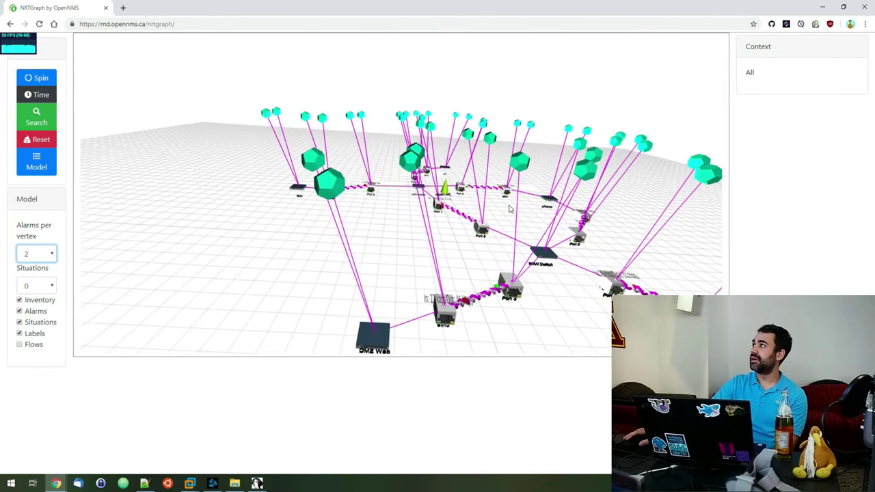
pyautogui.scroll(1, 525, 213)
pyautogui.scroll(-2, 511, 204)
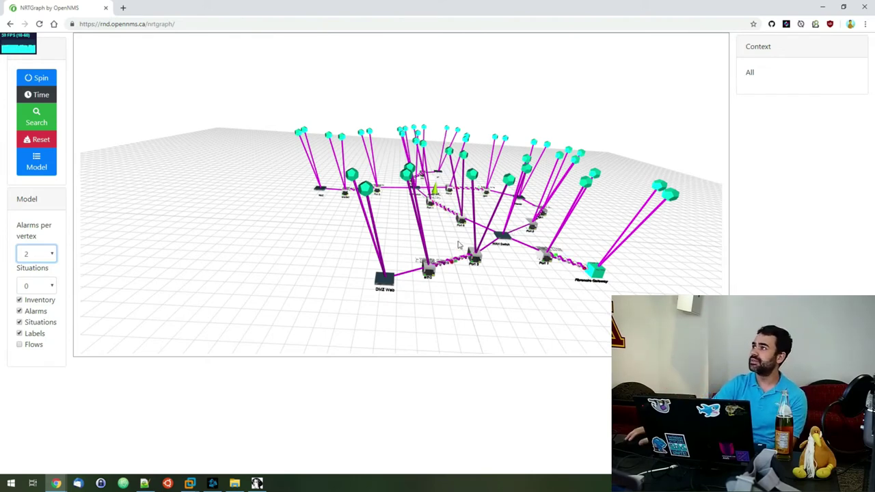
pyautogui.click(39, 252)
pyautogui.click(39, 309)
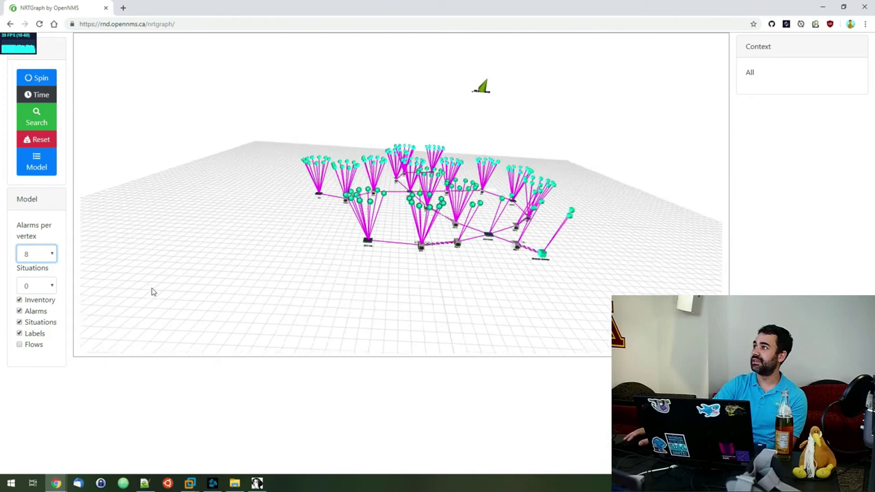
# Increase alarms per vertex from 8 to 32.
pyautogui.click(45, 258)
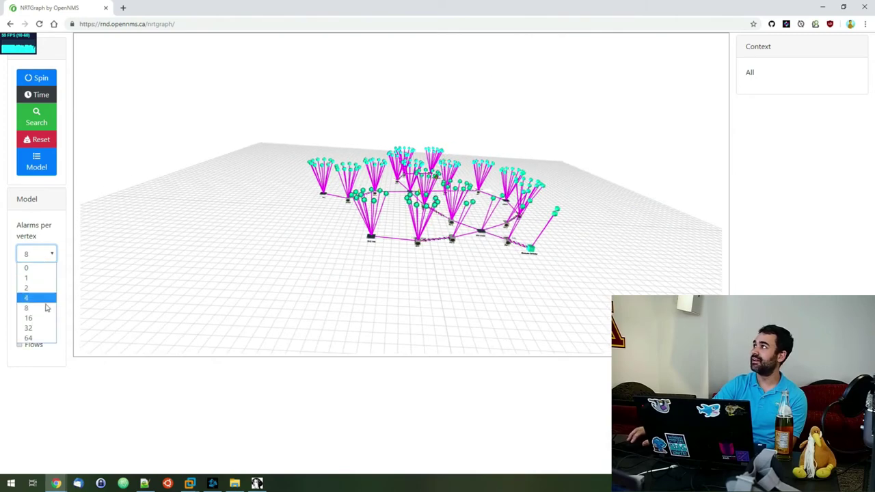
pyautogui.click(45, 329)
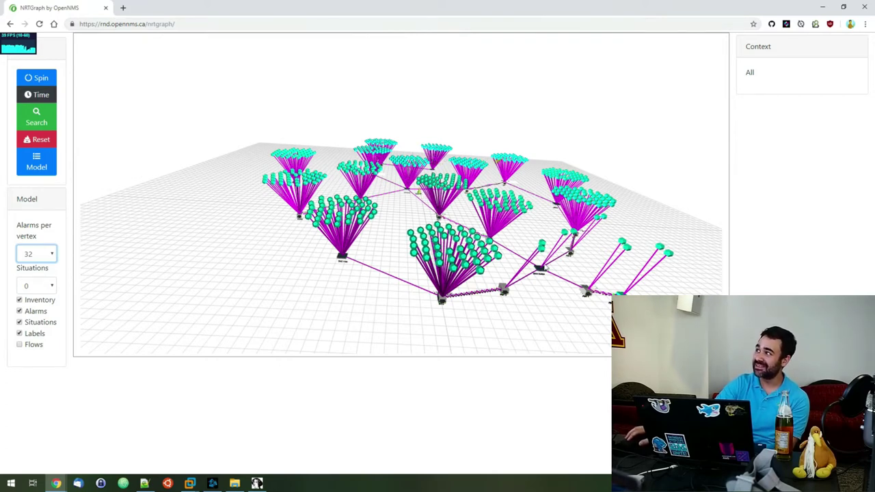
# Drop alarms per vertex to 0, then set it back to 8.
pyautogui.click(46, 256)
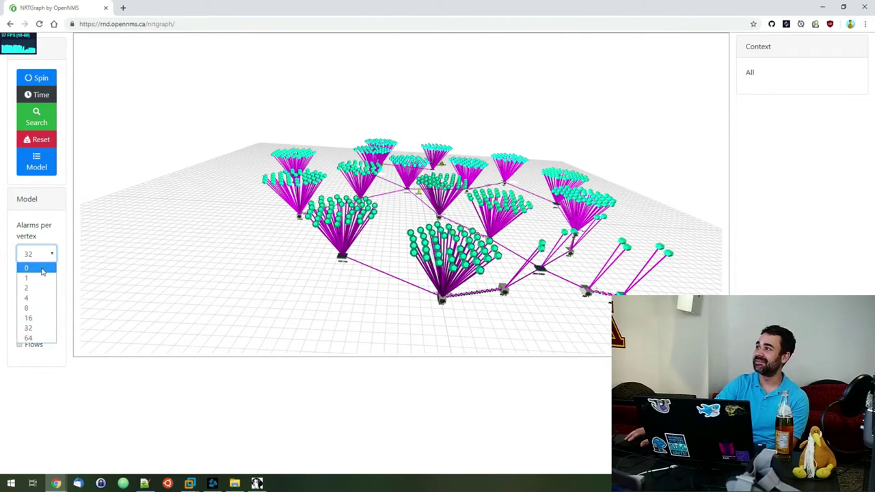
pyautogui.click(44, 272)
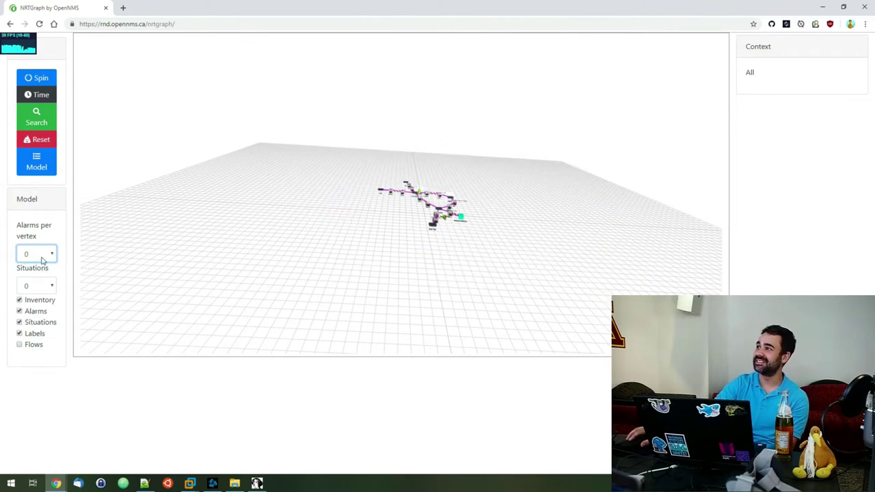
pyautogui.click(43, 258)
pyautogui.click(37, 309)
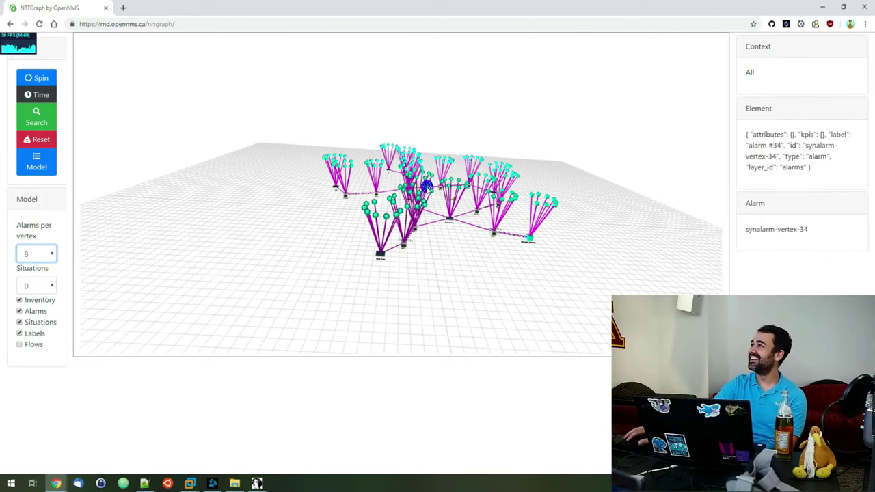
# Fly the camera in toward a node and the green ball node, then zoom back out to the full view.
pyautogui.click(459, 203)
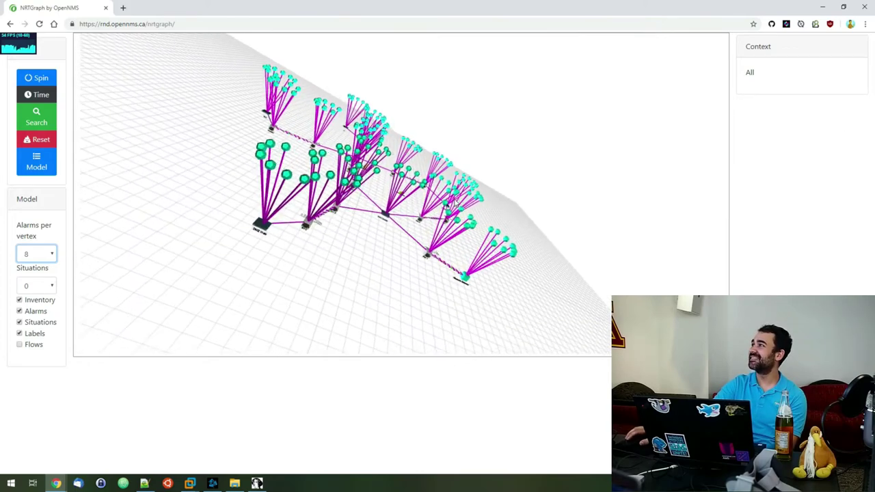
pyautogui.click(426, 162)
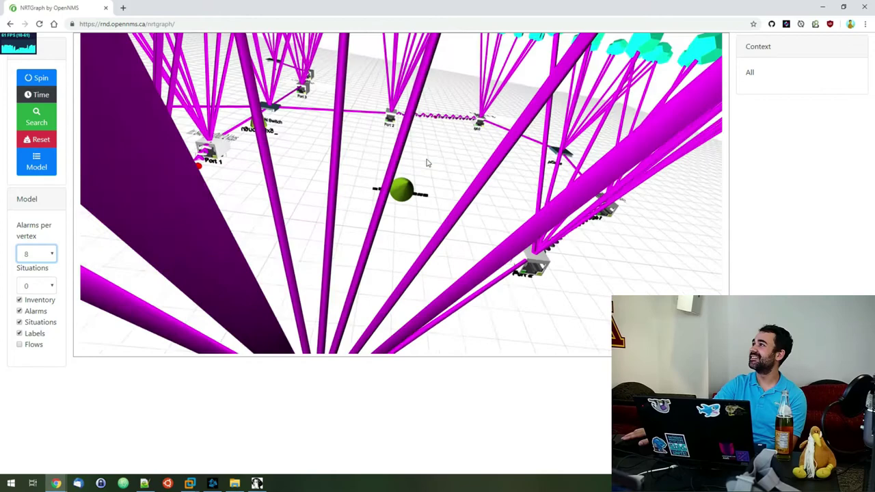
pyautogui.scroll(-10, 406, 191)
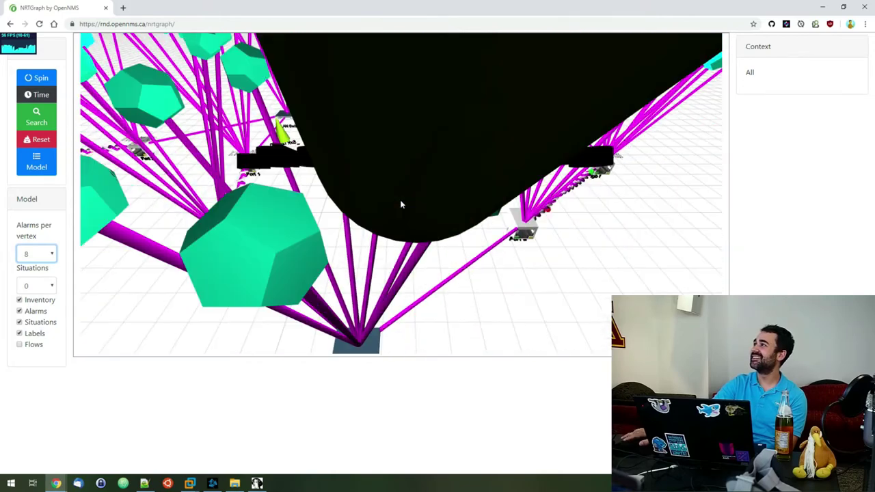
pyautogui.scroll(-8, 403, 205)
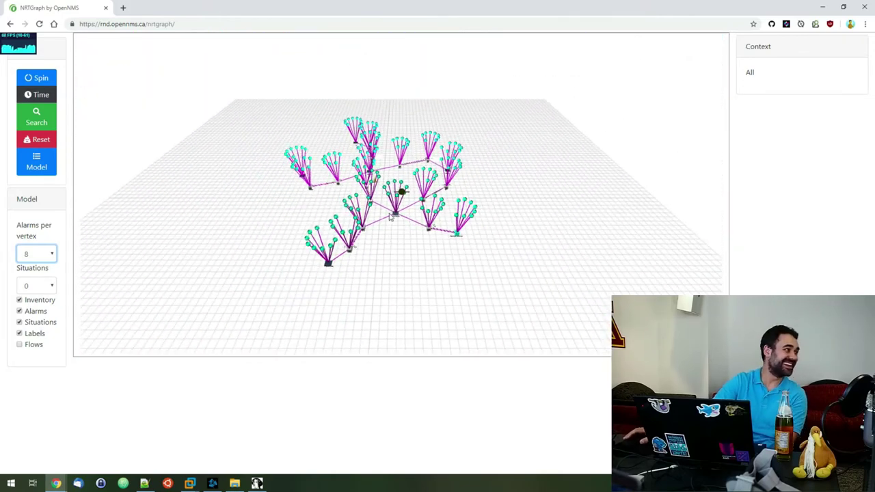
pyautogui.scroll(1, 389, 228)
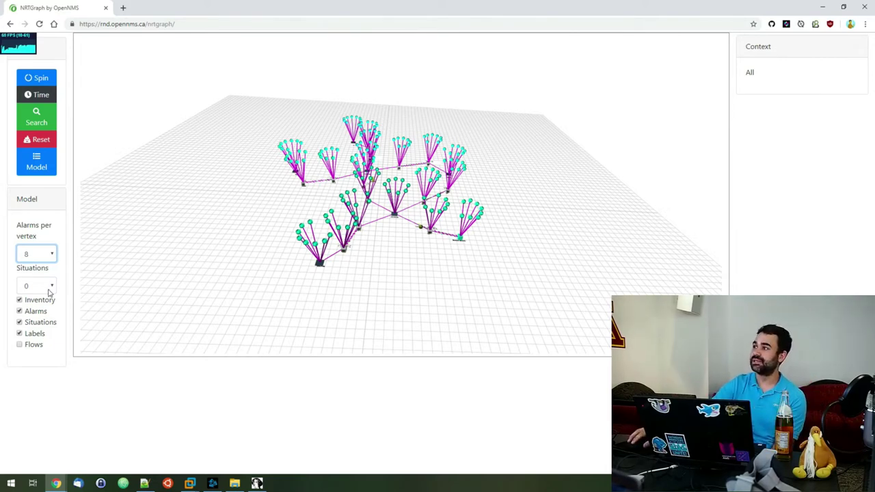
# Set situations to 1, inspect the situation node's details, then raise situations to 4.
pyautogui.click(49, 288)
pyautogui.click(48, 308)
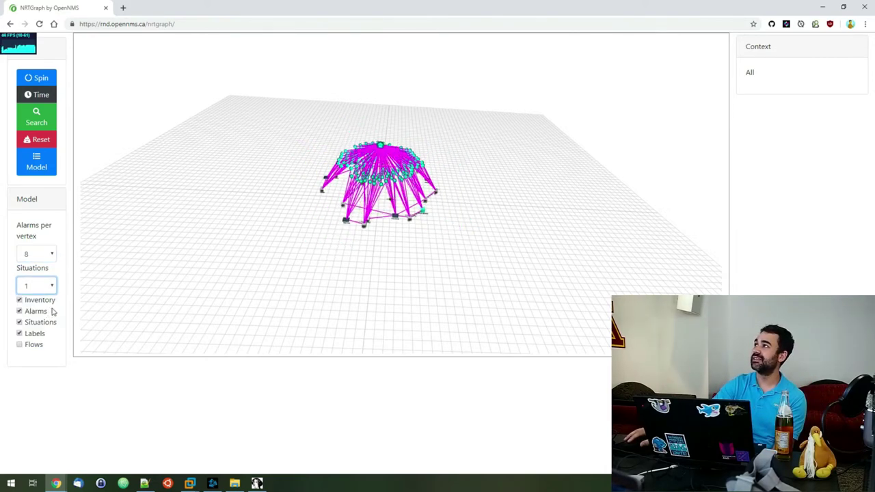
pyautogui.click(381, 147)
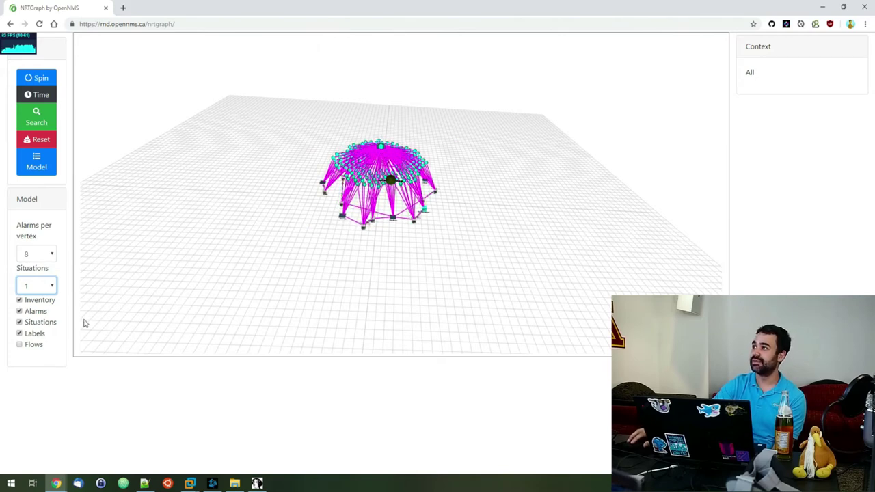
pyautogui.click(48, 290)
pyautogui.click(42, 329)
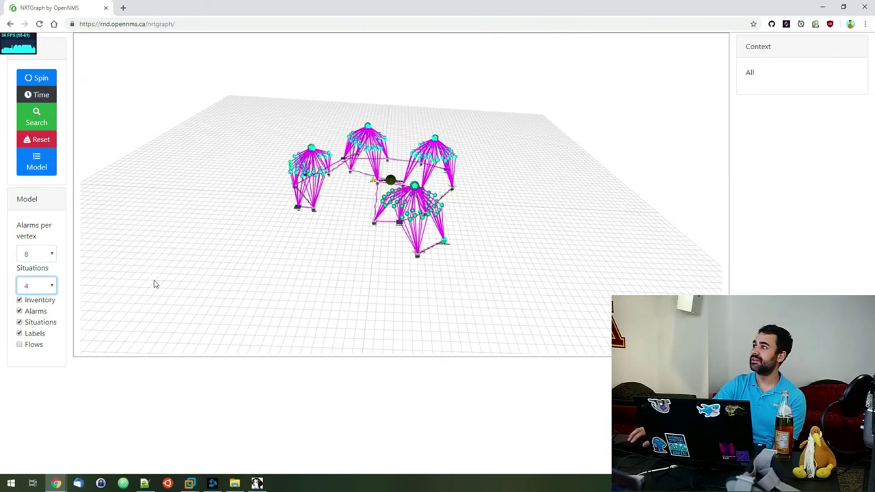
# Raise alarms per vertex to 64 and situations to 8.
pyautogui.click(52, 255)
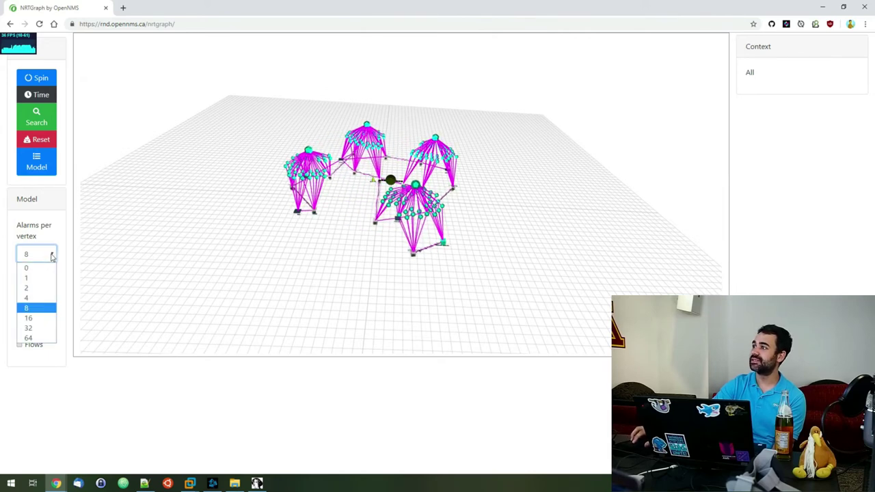
pyautogui.click(43, 338)
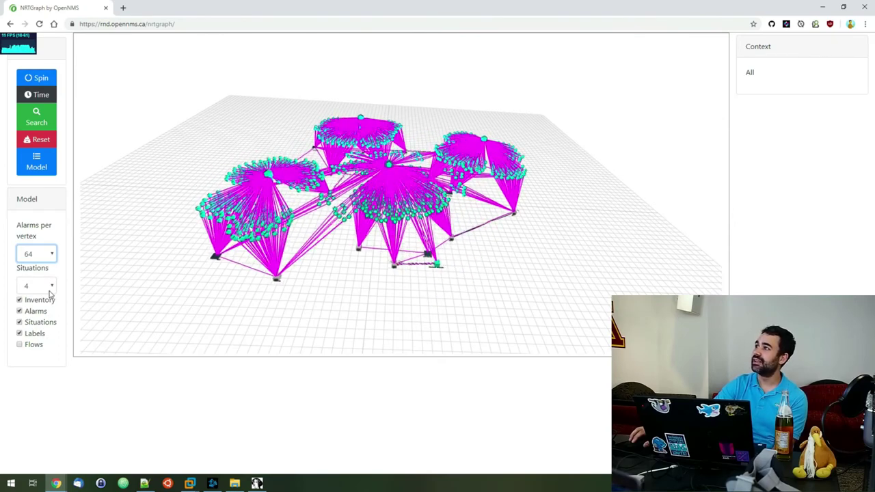
pyautogui.click(49, 289)
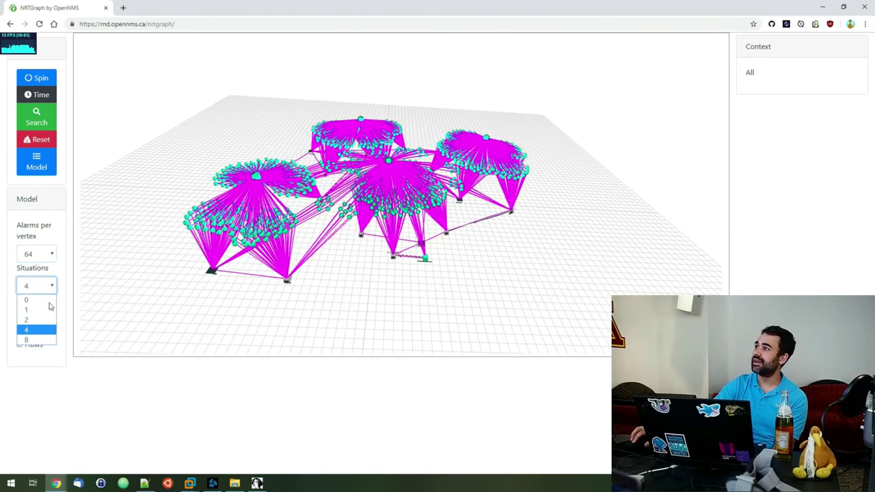
pyautogui.click(39, 342)
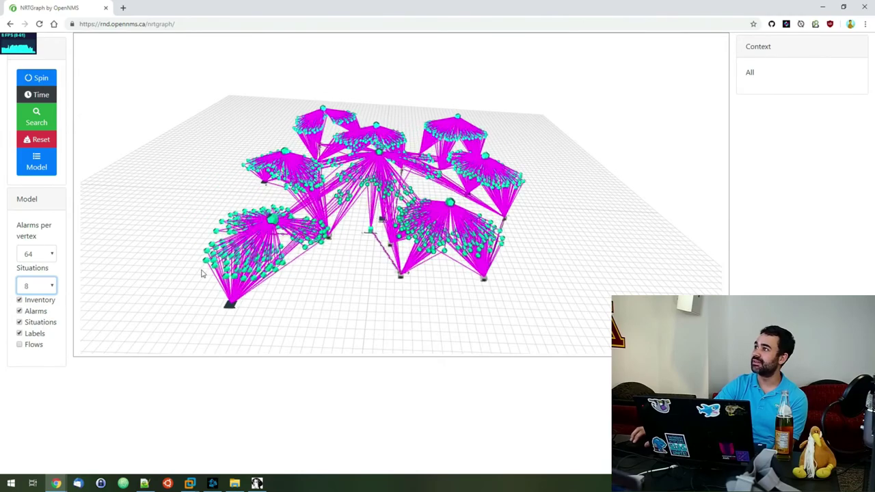
pyautogui.click(50, 286)
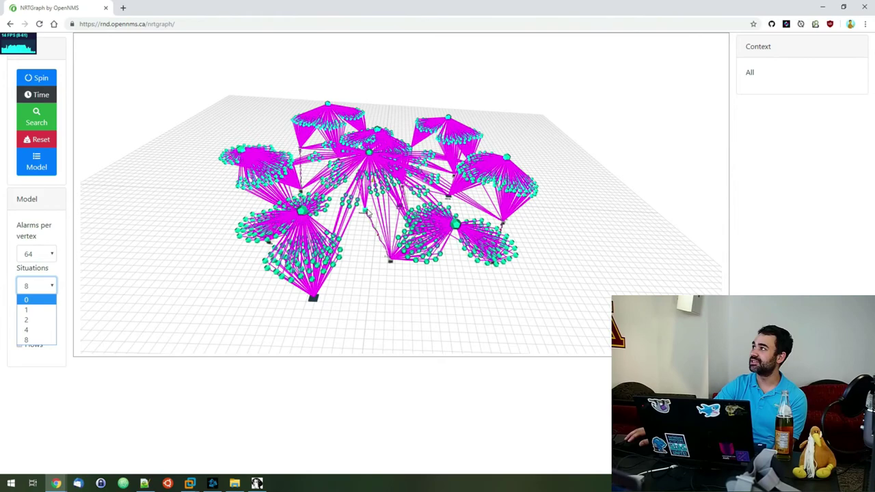
pyautogui.click(364, 210)
pyautogui.click(366, 211)
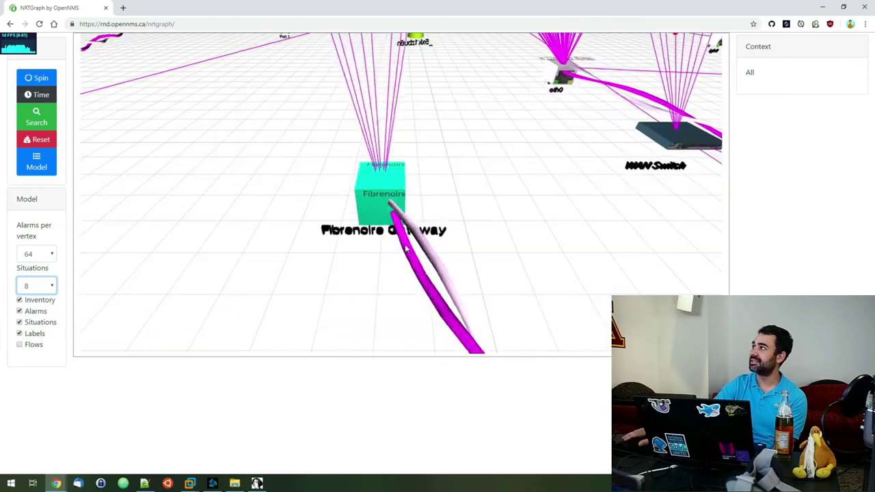
pyautogui.scroll(-5, 403, 256)
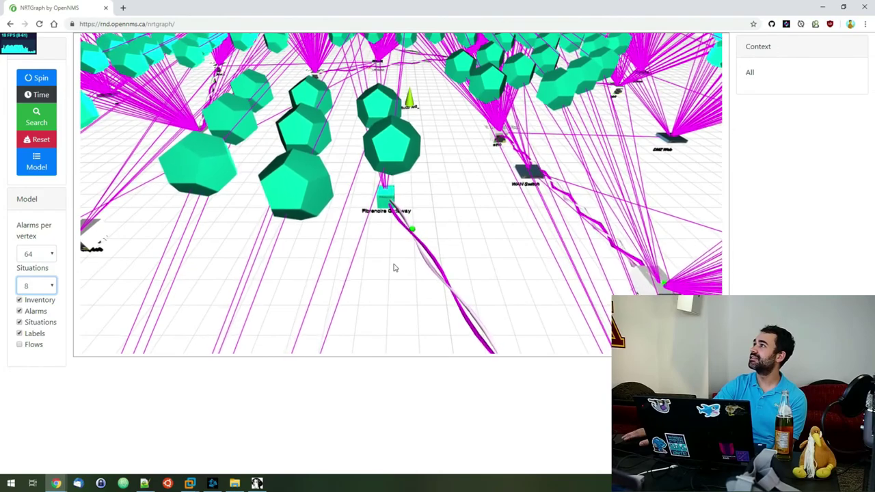
pyautogui.scroll(-3, 394, 267)
pyautogui.scroll(-5, 394, 268)
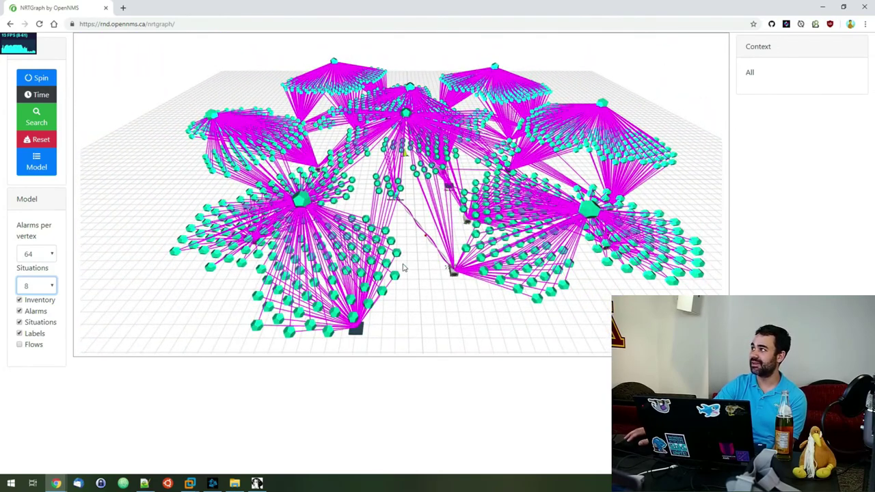
pyautogui.scroll(-5, 427, 286)
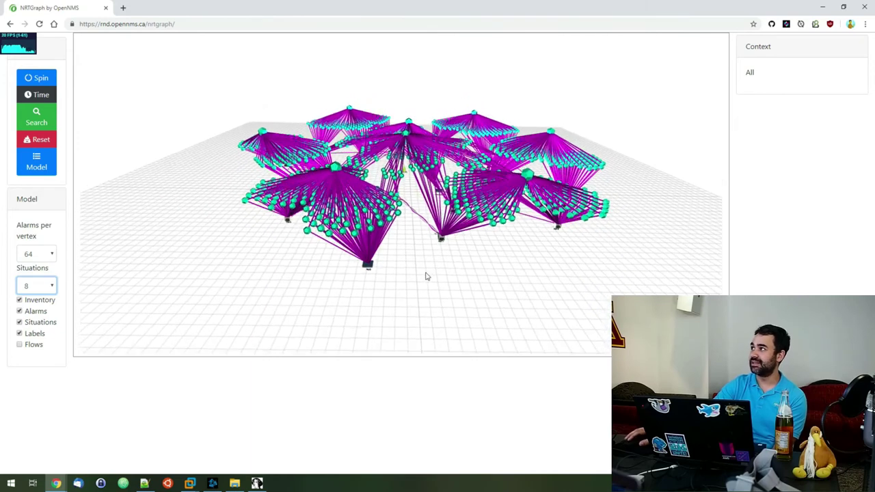
pyautogui.click(372, 269)
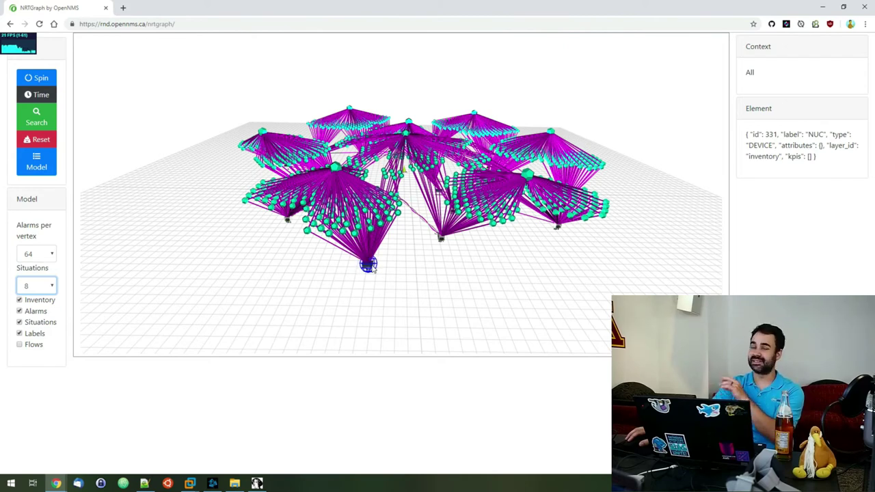
pyautogui.click(374, 269)
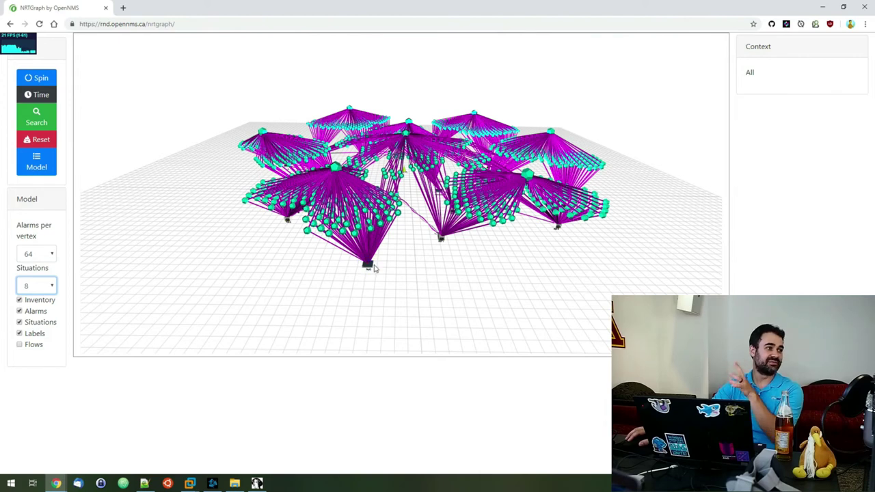
pyautogui.click(53, 286)
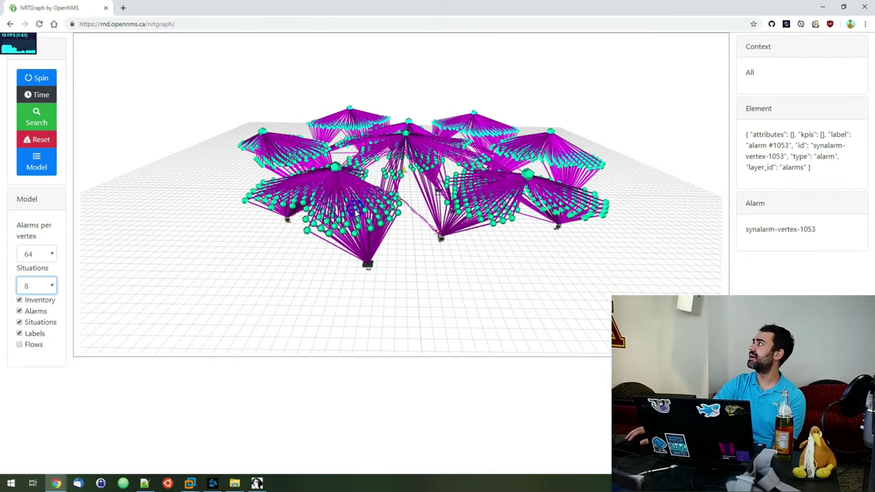
pyautogui.moveTo(366, 213)
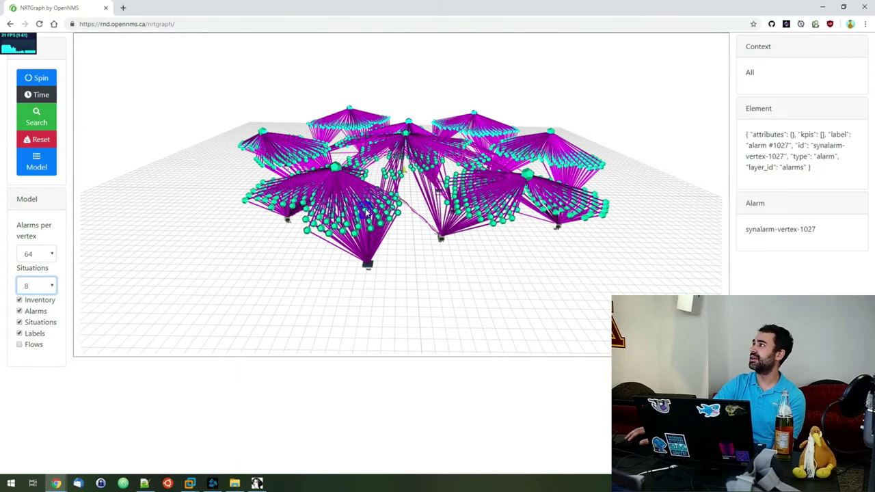
pyautogui.moveTo(342, 181)
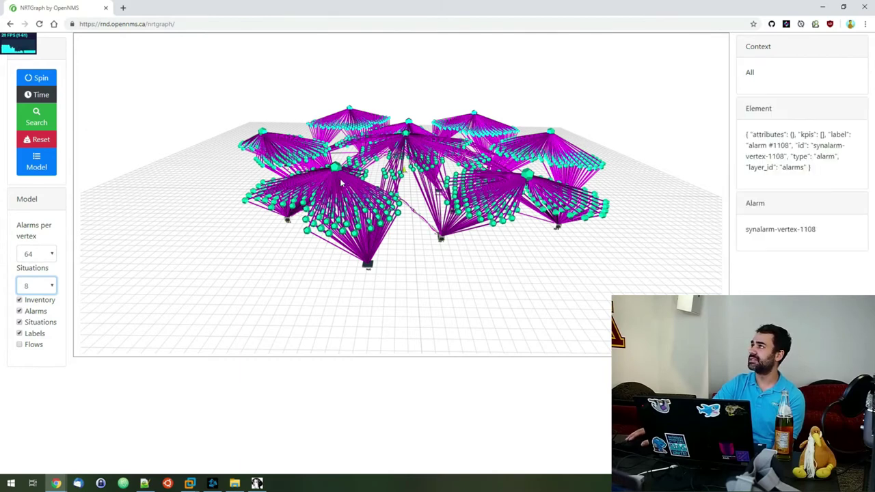
# Start the graph spinning, cut alarms per vertex to 2, and briefly toggle the graph search.
pyautogui.click(41, 78)
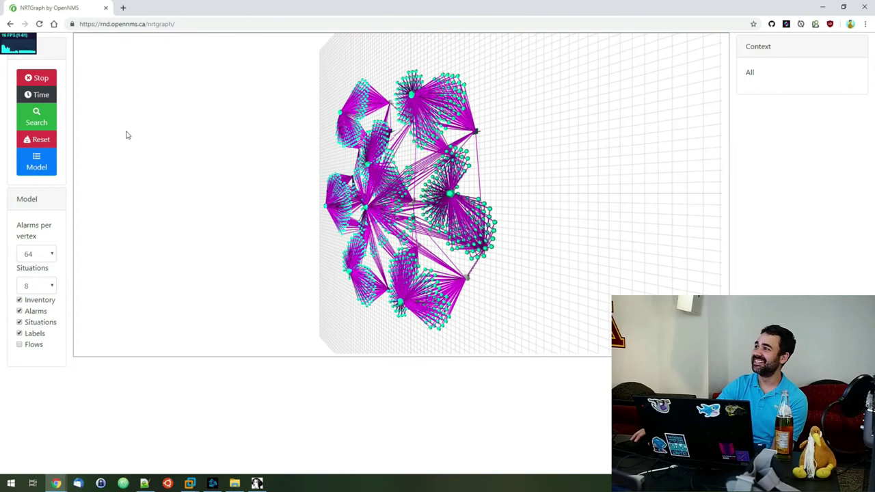
pyautogui.click(39, 253)
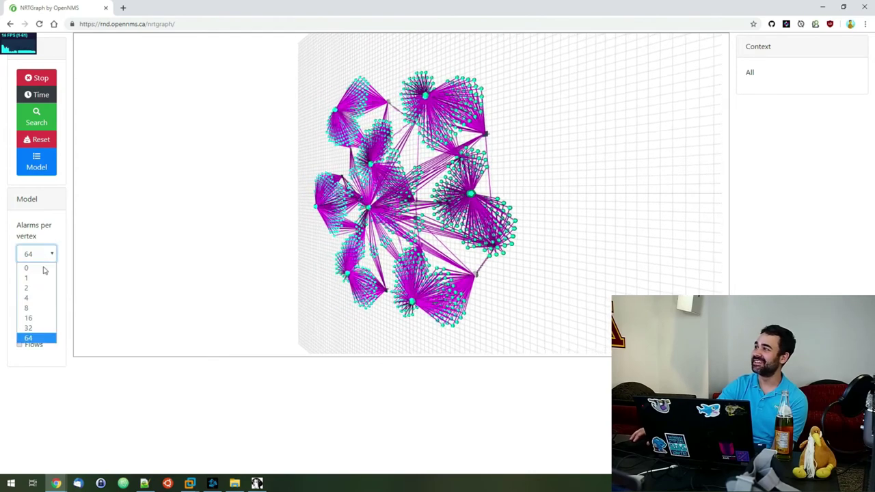
pyautogui.click(41, 290)
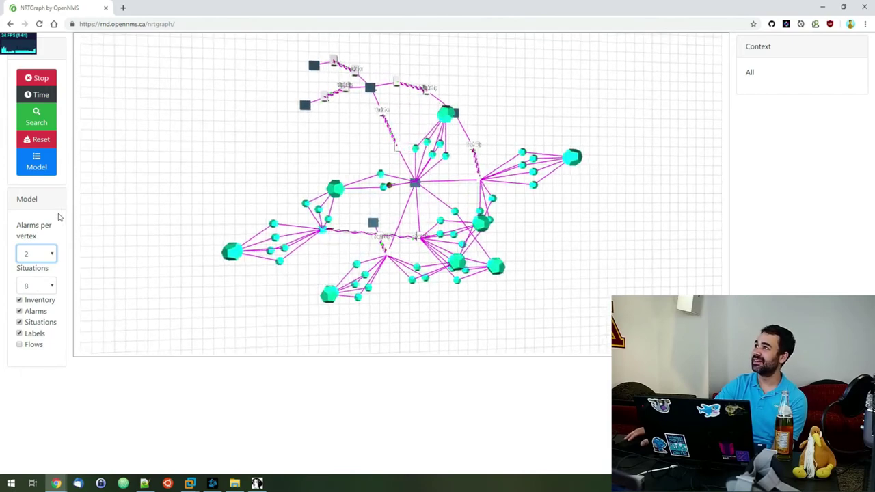
pyautogui.click(41, 113)
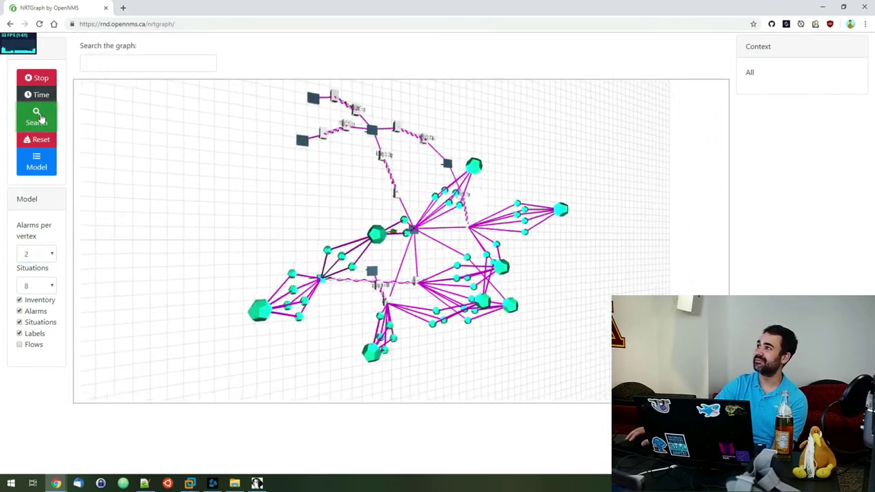
pyautogui.click(40, 120)
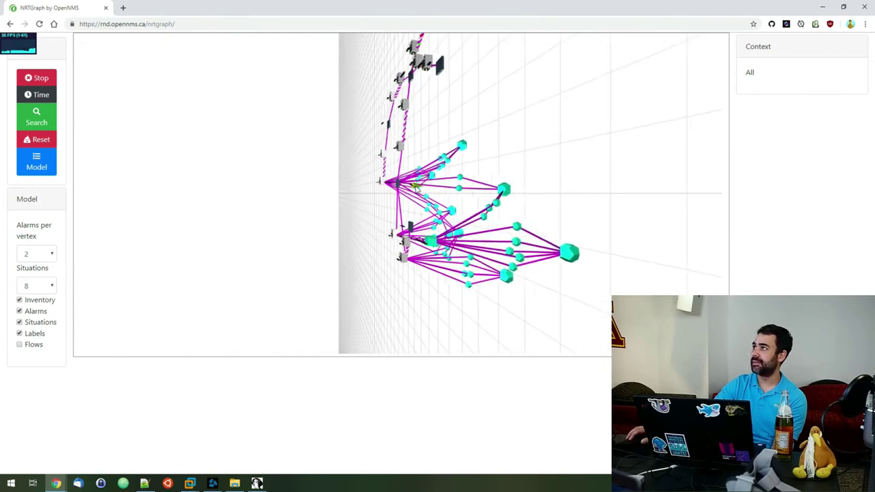
# Stop the rotation, reset the view, and tilt it into perspective.
pyautogui.click(35, 77)
pyautogui.click(41, 139)
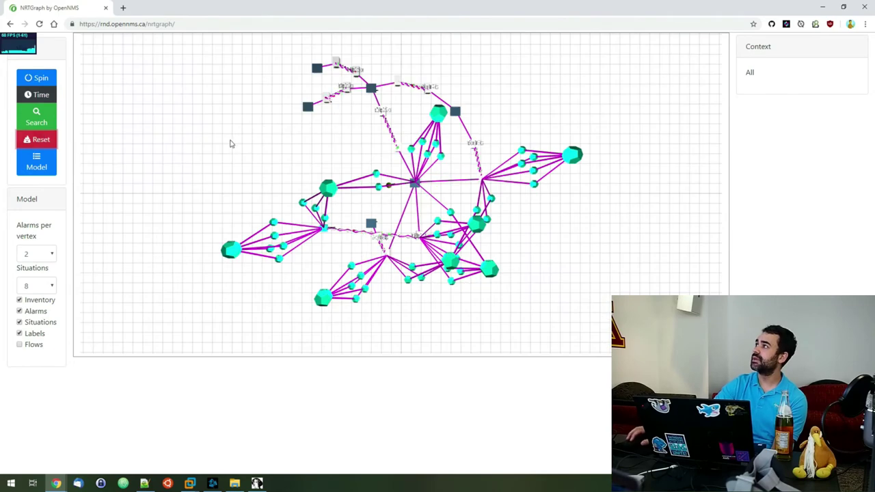
pyautogui.moveTo(285, 151); pyautogui.dragTo(285, 86)
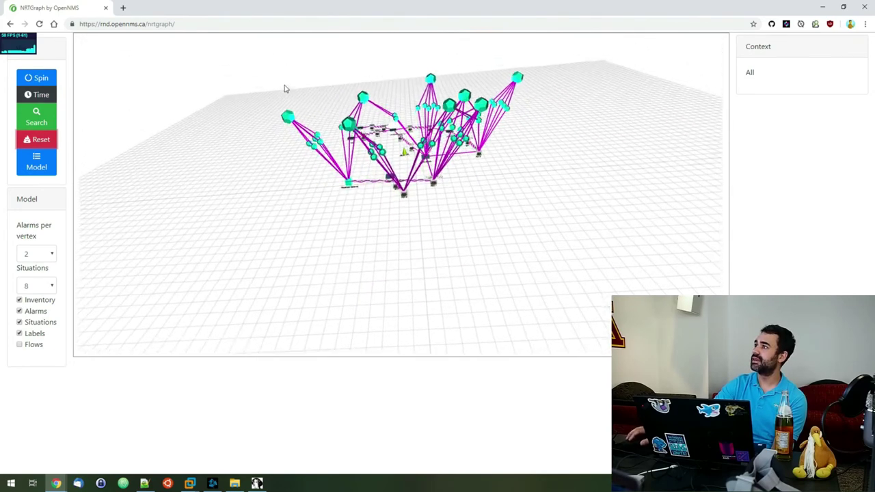
# Set alarms per vertex to 0.
pyautogui.click(42, 258)
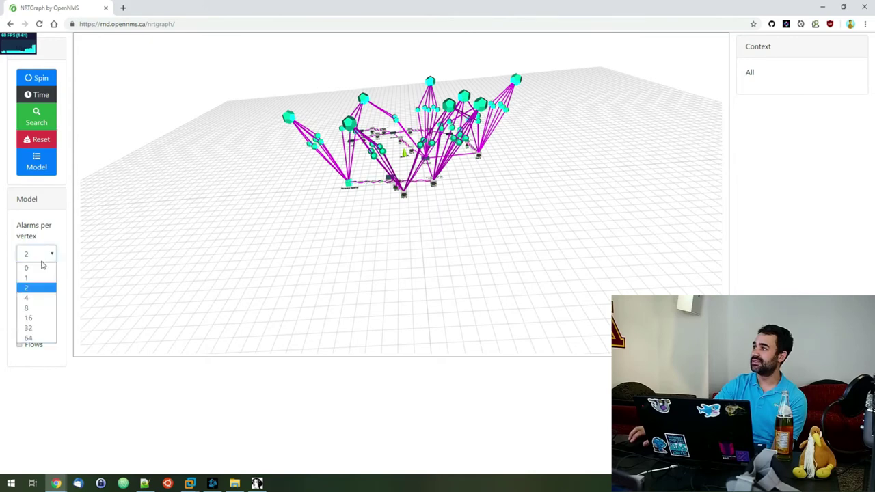
pyautogui.click(43, 267)
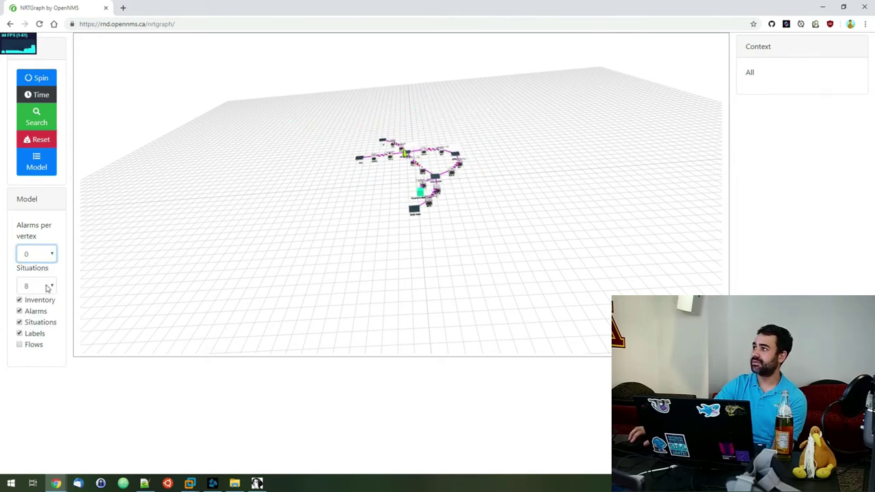
pyautogui.click(48, 286)
# Set situations to 0, leaving only the bare device-and-link topology on the grid.
pyautogui.click(43, 300)
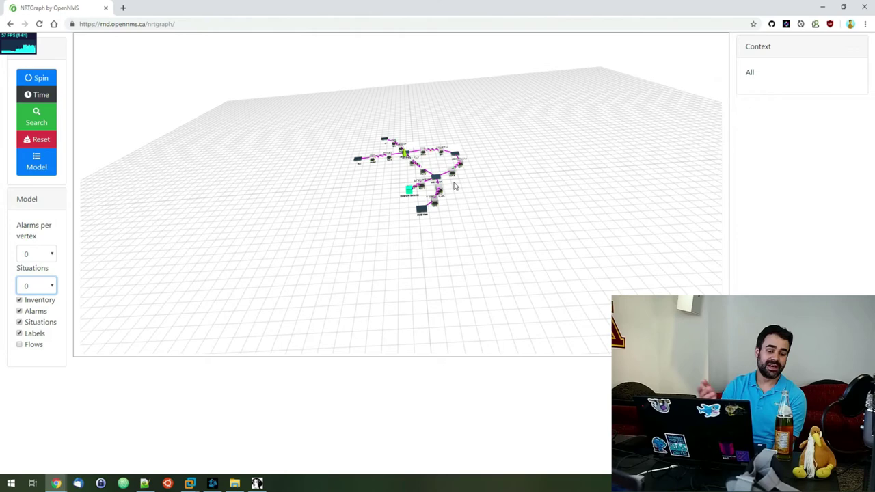
pyautogui.moveTo(452, 171)
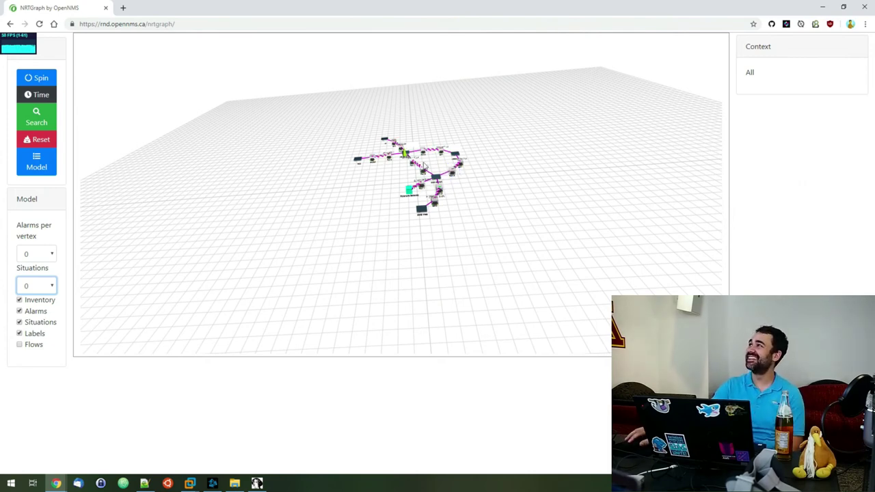
pyautogui.moveTo(424, 130); pyautogui.dragTo(423, 159)
pyautogui.scroll(5, 438, 137)
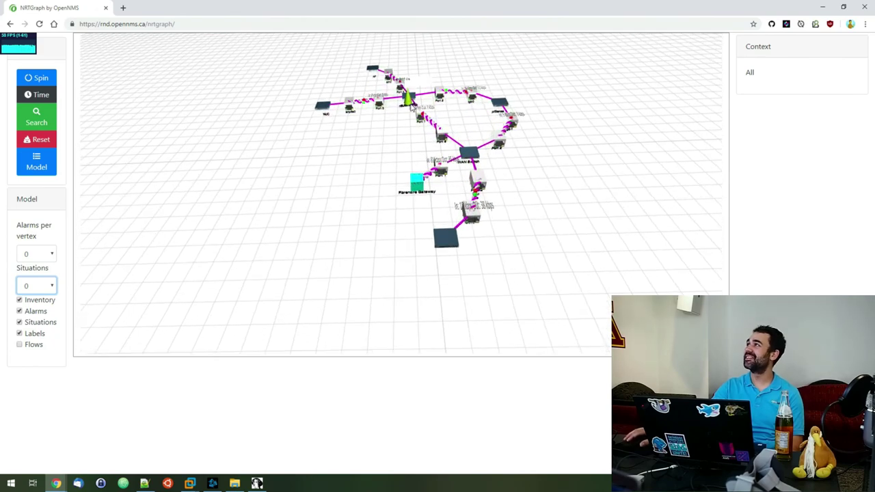
pyautogui.scroll(8, 424, 107)
pyautogui.scroll(-8, 394, 139)
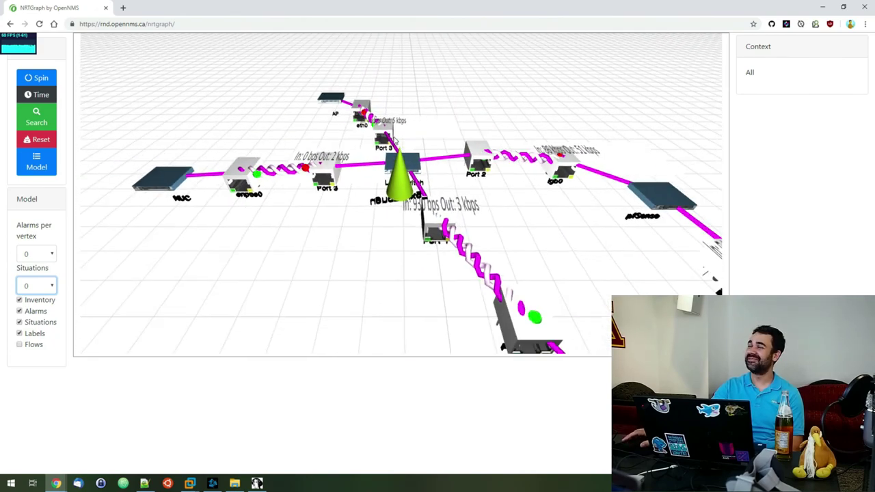
pyautogui.click(389, 145)
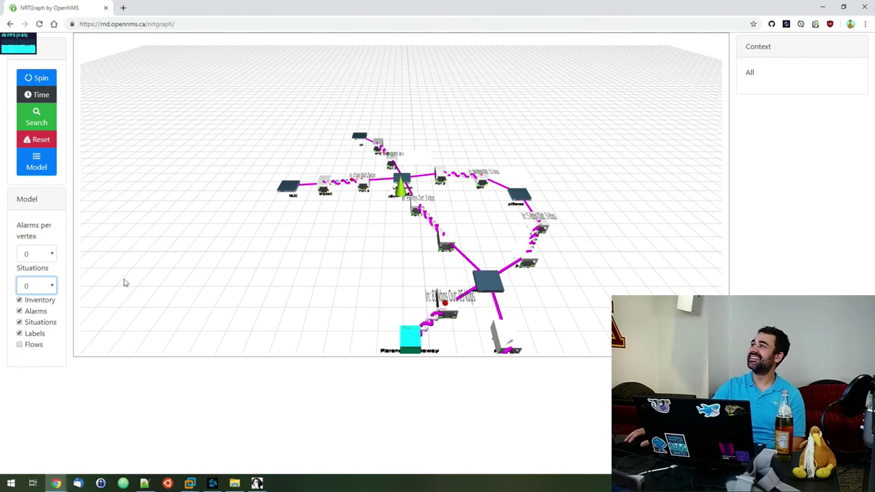
pyautogui.scroll(-2, 271, 273)
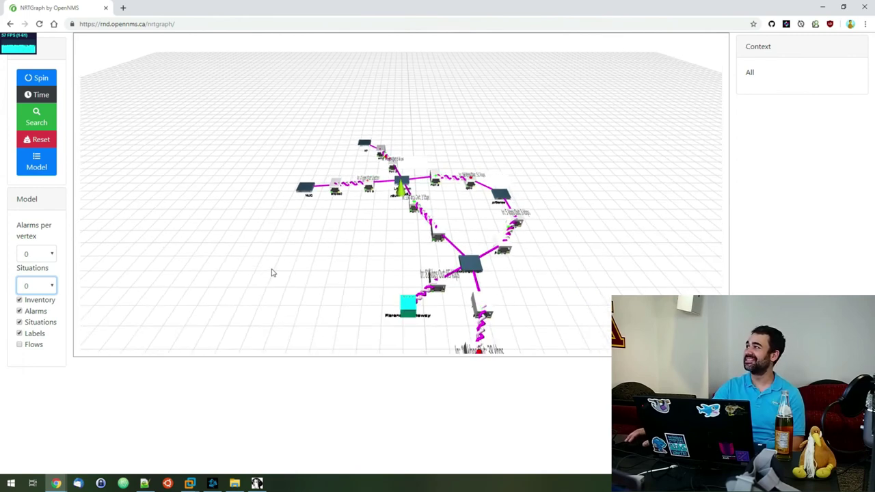
pyautogui.scroll(-2, 275, 271)
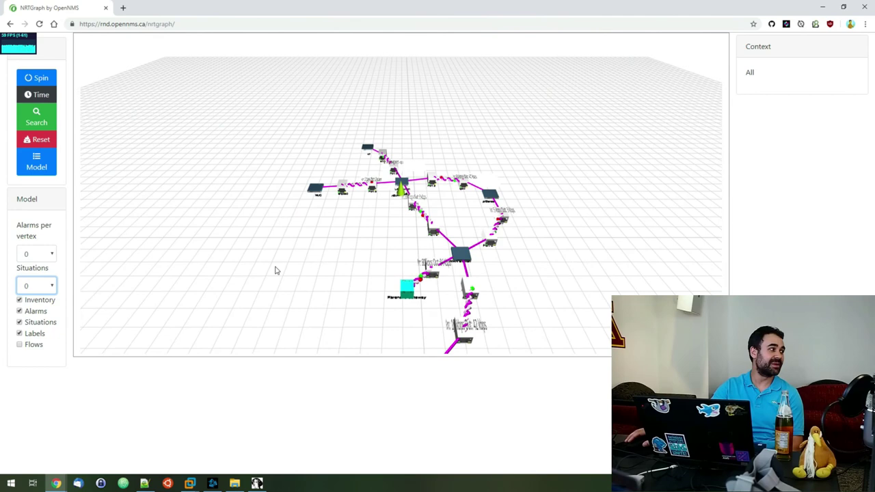